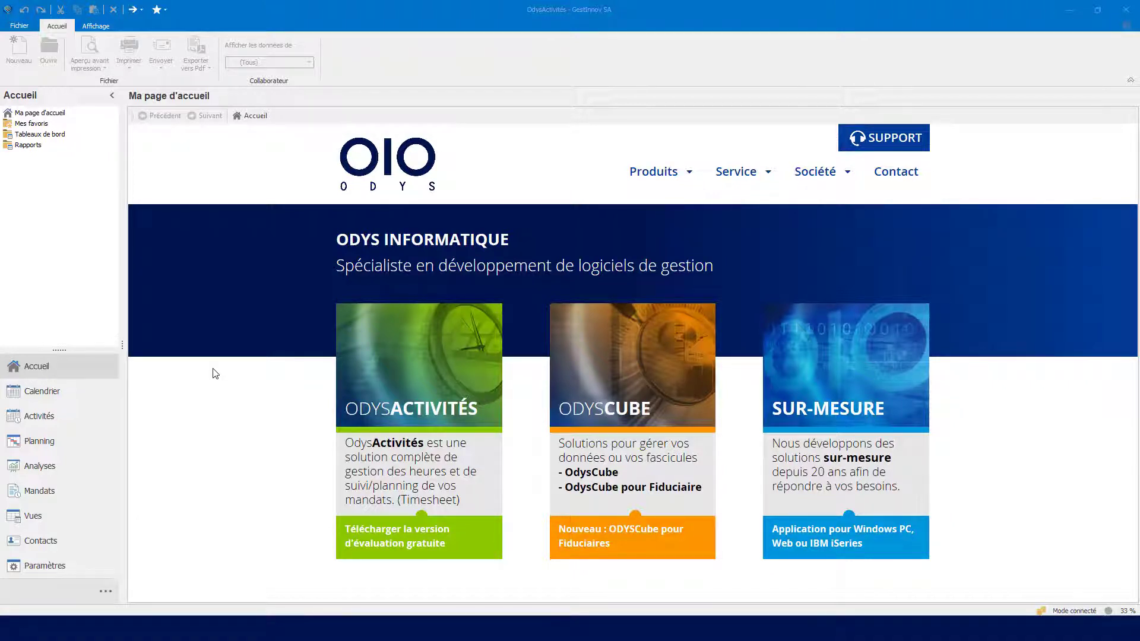
Step: Open the list of internal collaborators under Contacts and start a new collaborator record
click(47, 547)
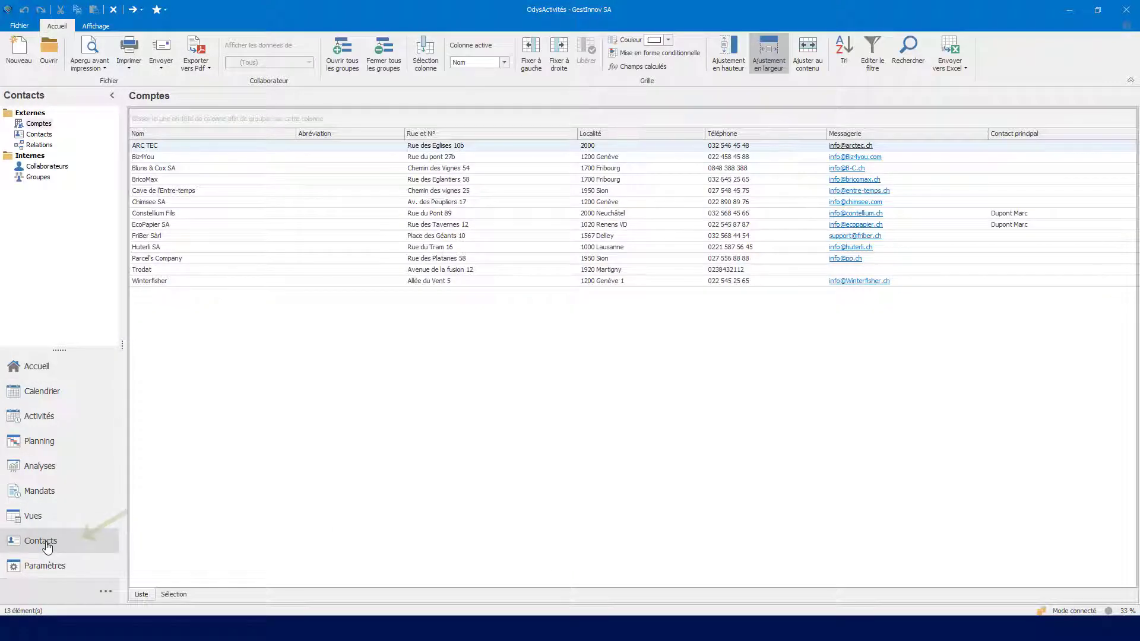
click(61, 168)
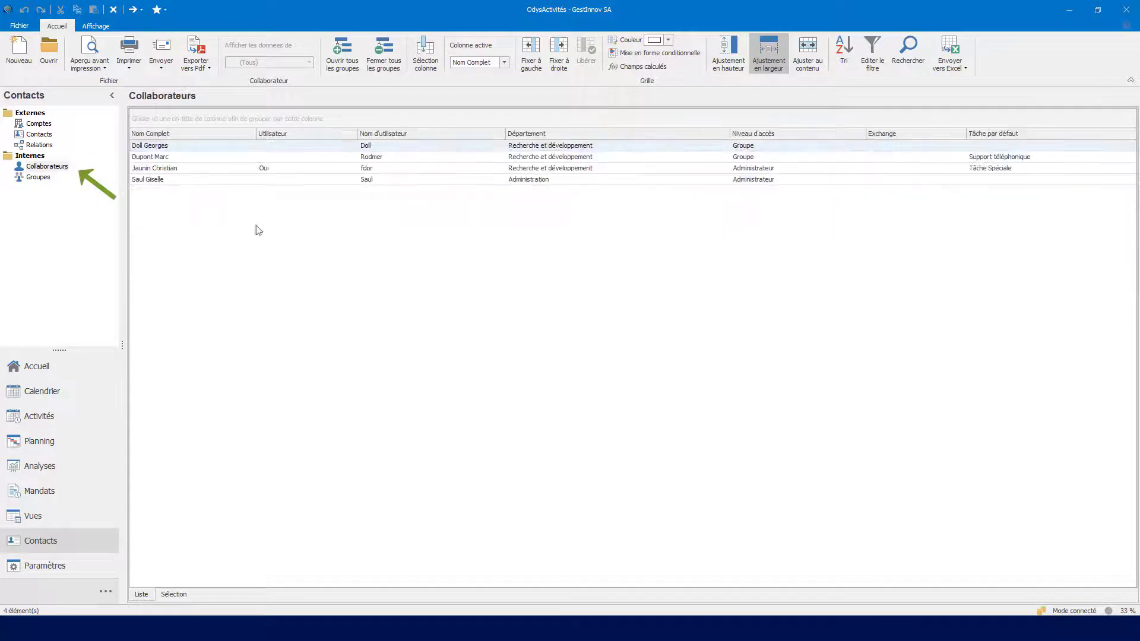
right_click(314, 247)
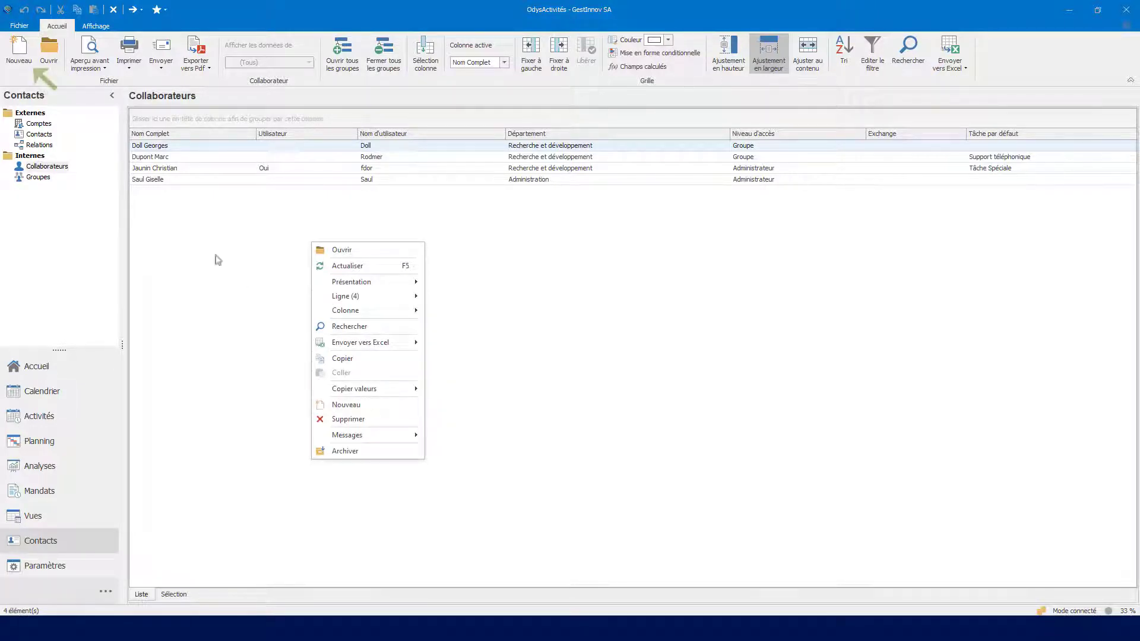
click(13, 60)
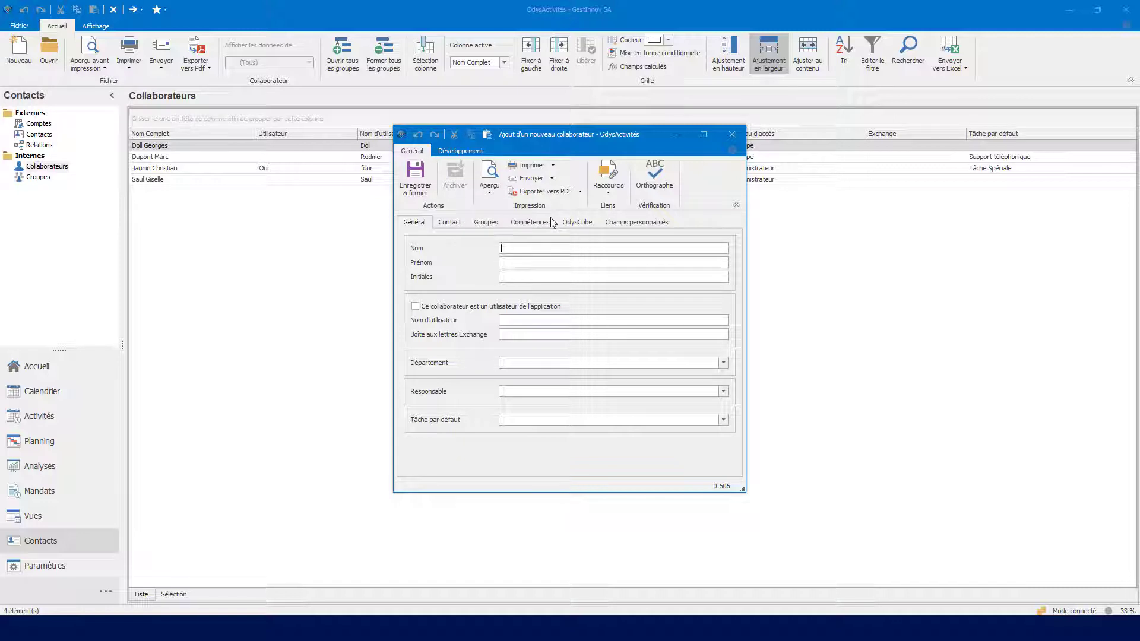
Step: Enter the new collaborator's last name and first name, leaving the initials empty
click(514, 263)
click(555, 279)
Step: Mark the collaborator as an application user with their username, and set the default task to Administration
click(415, 306)
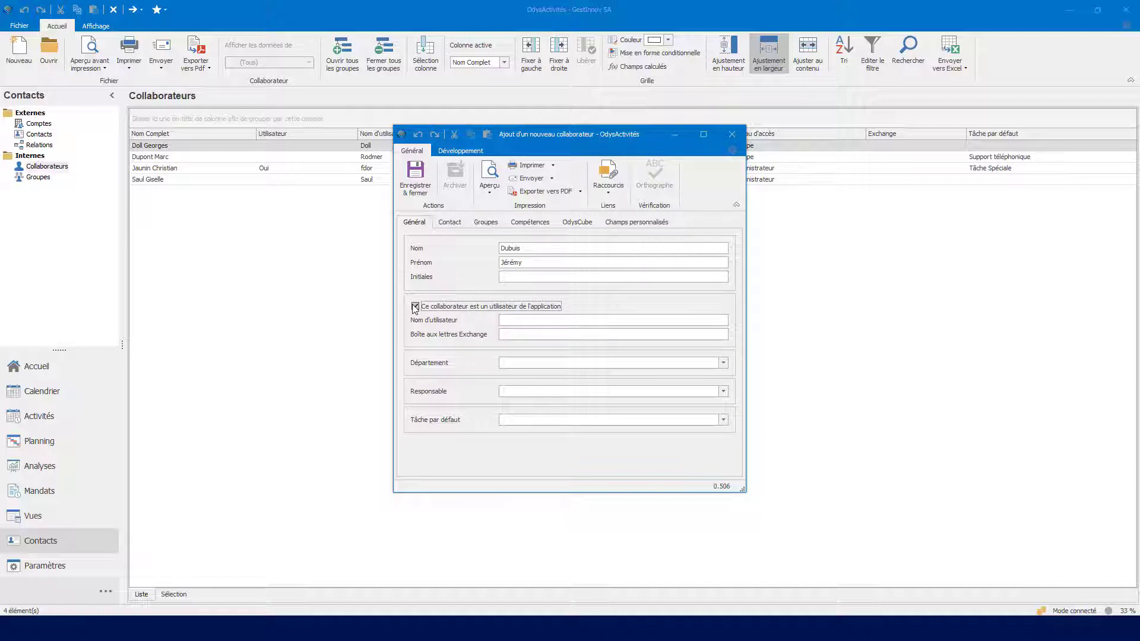
click(545, 322)
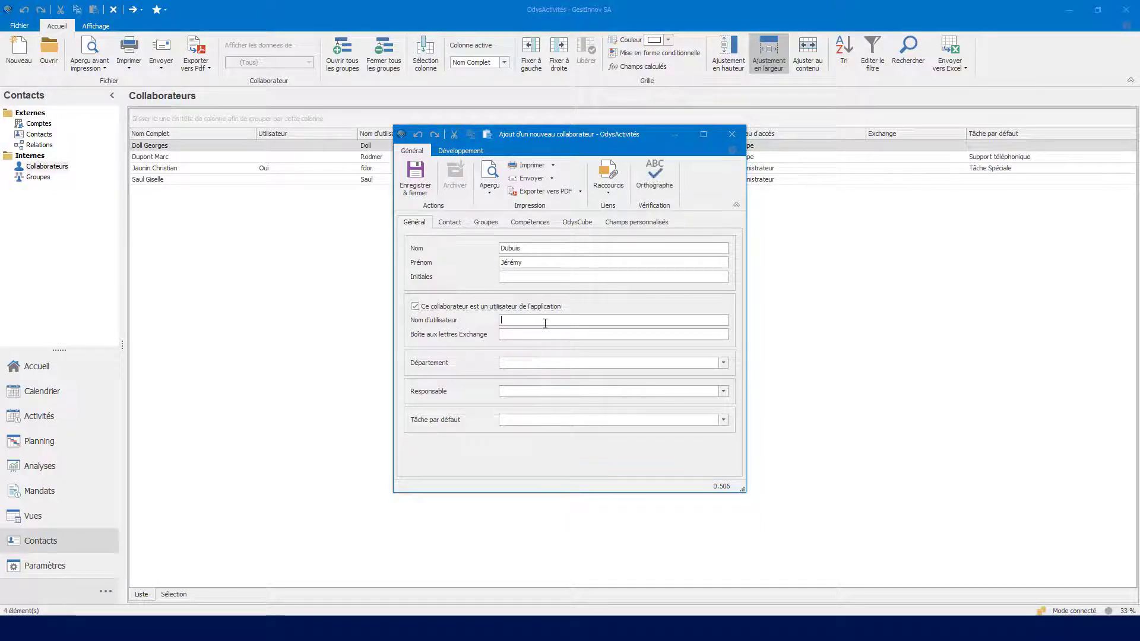
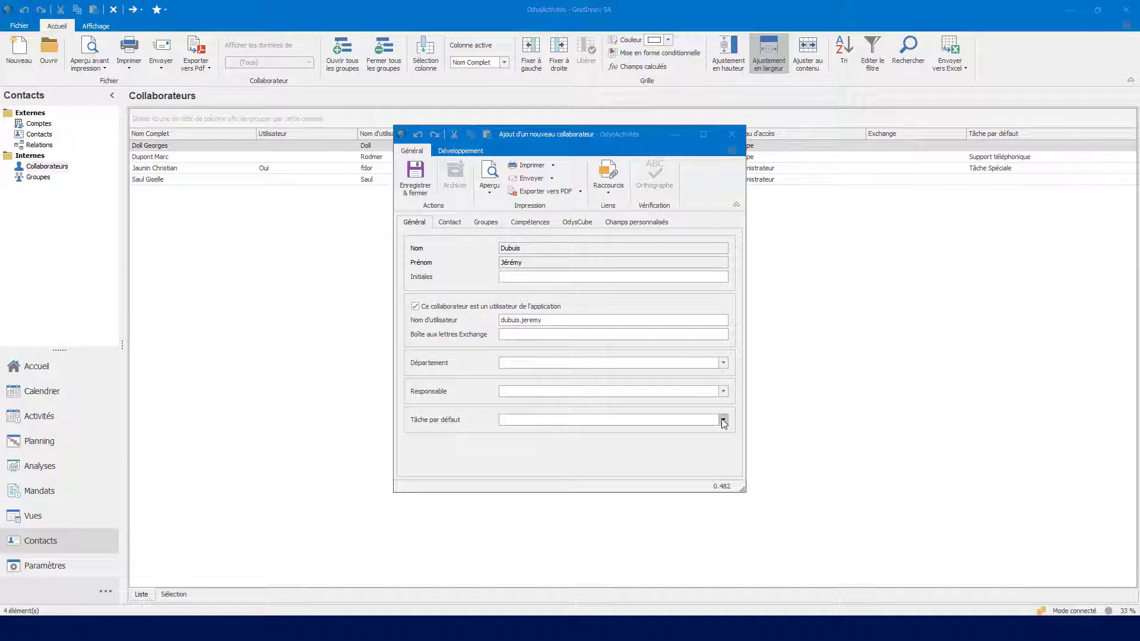
click(723, 420)
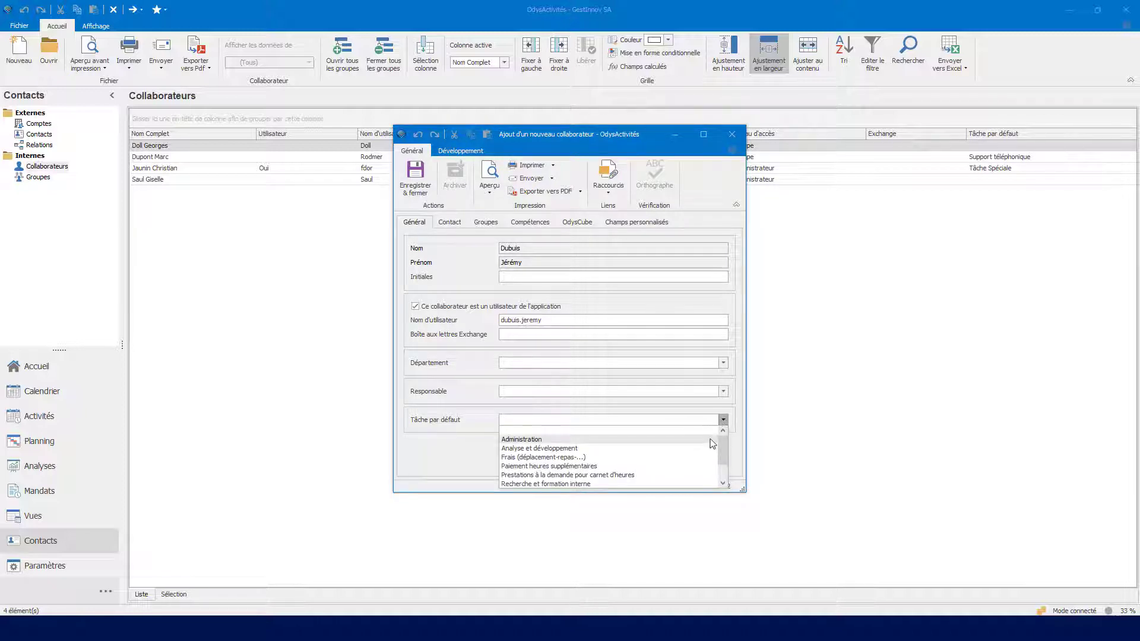
click(711, 440)
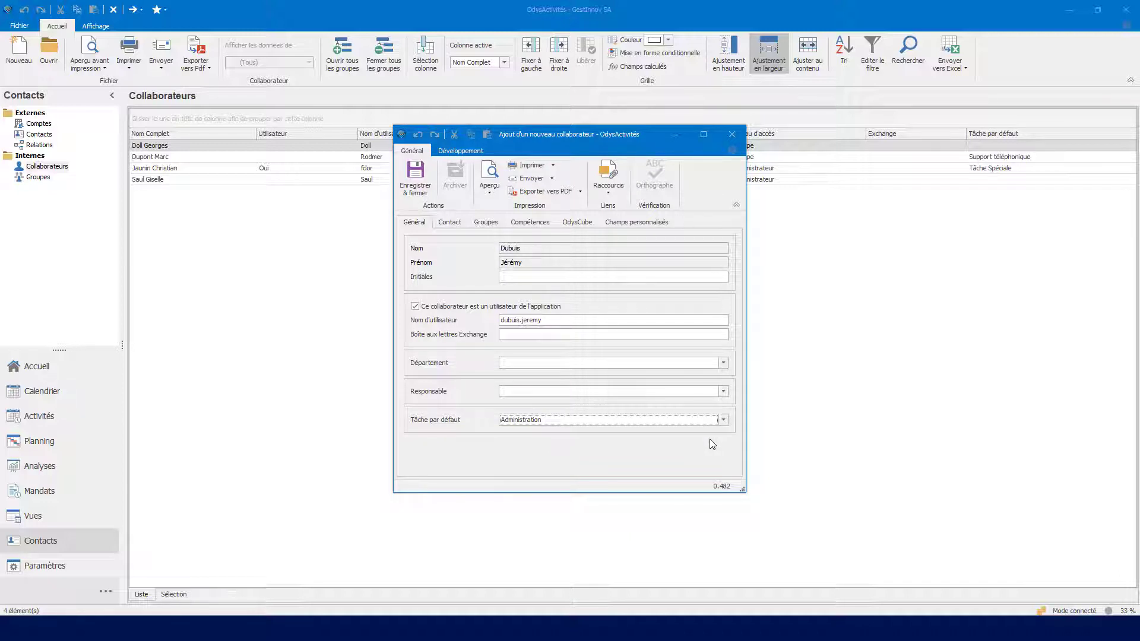
Step: Review the collaborator's linked contact and group security settings, and save the record
click(445, 221)
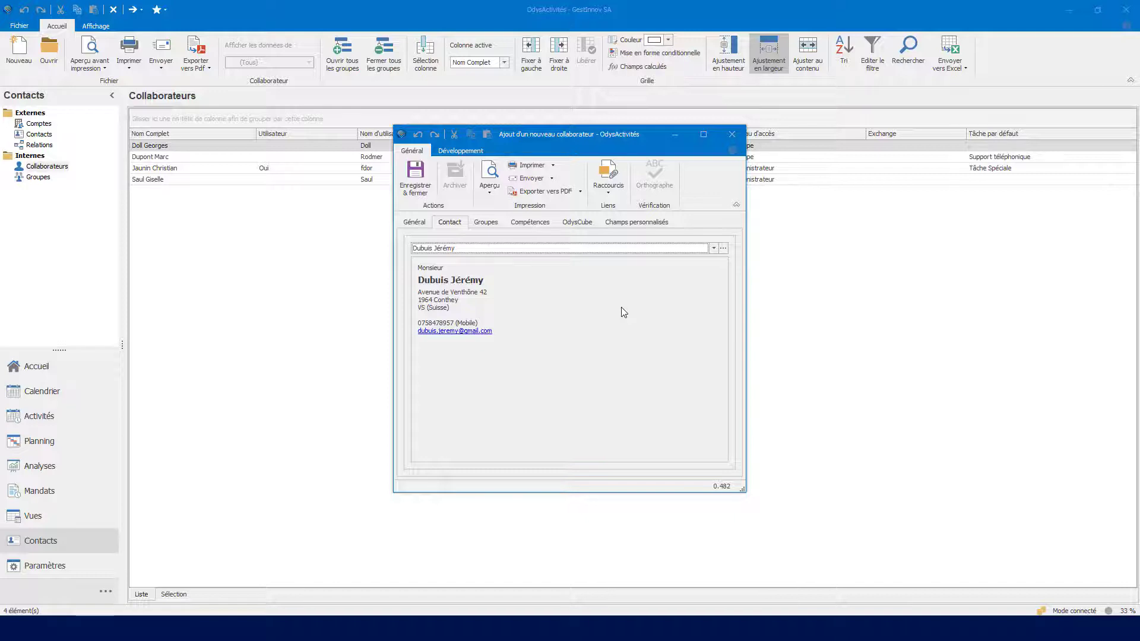
click(486, 222)
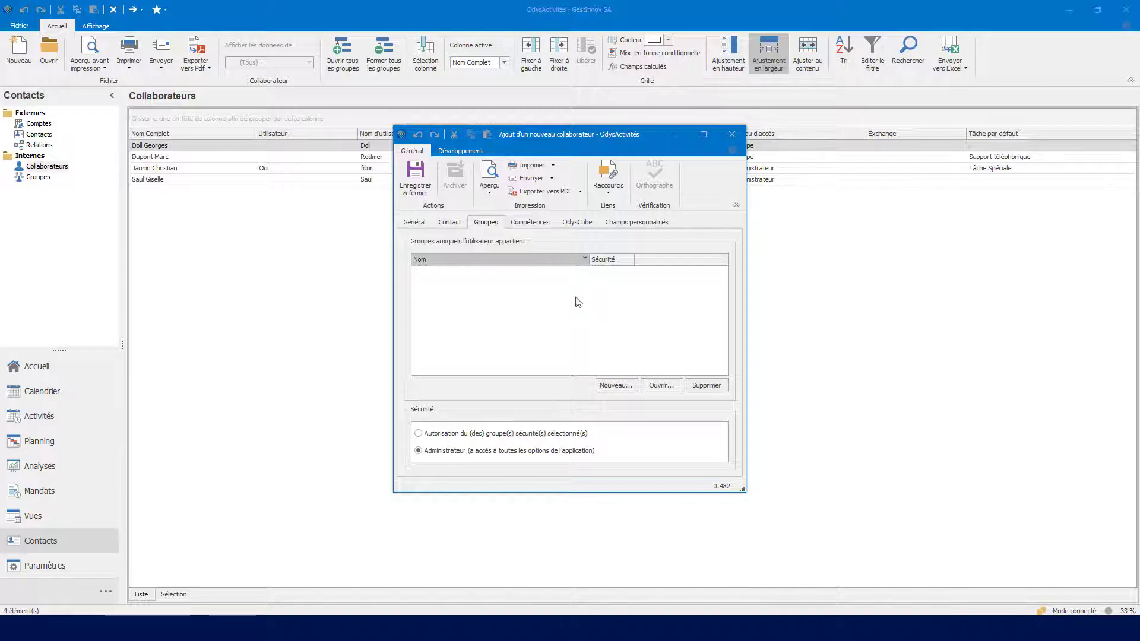
click(421, 191)
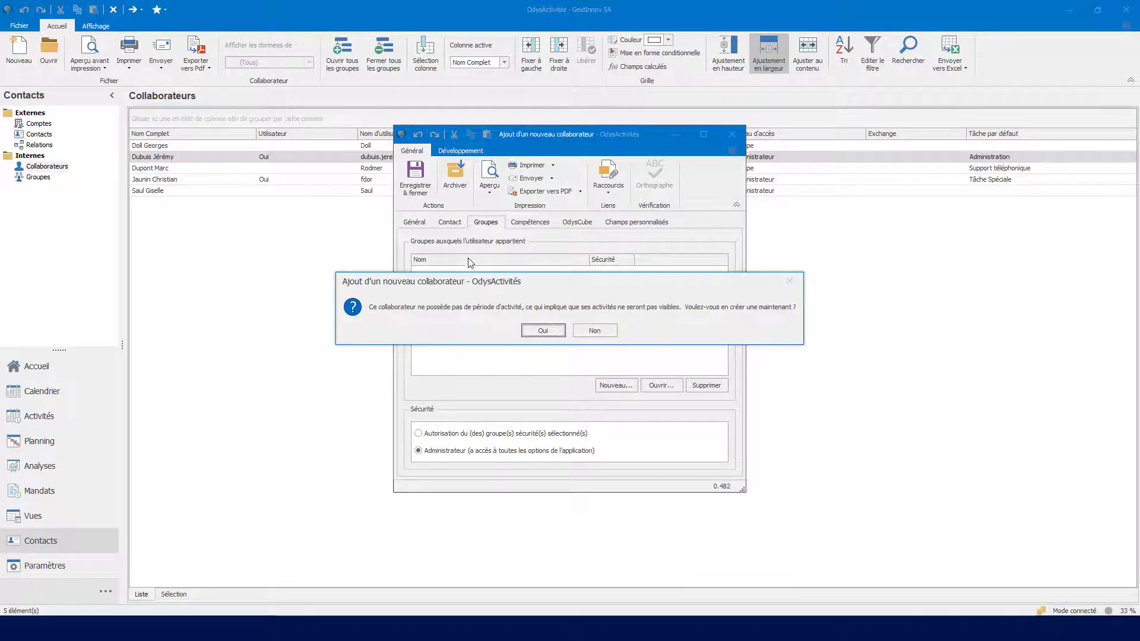
Step: Agree to create an activity period for the new collaborator and set its start date to 28.08.2020
click(542, 331)
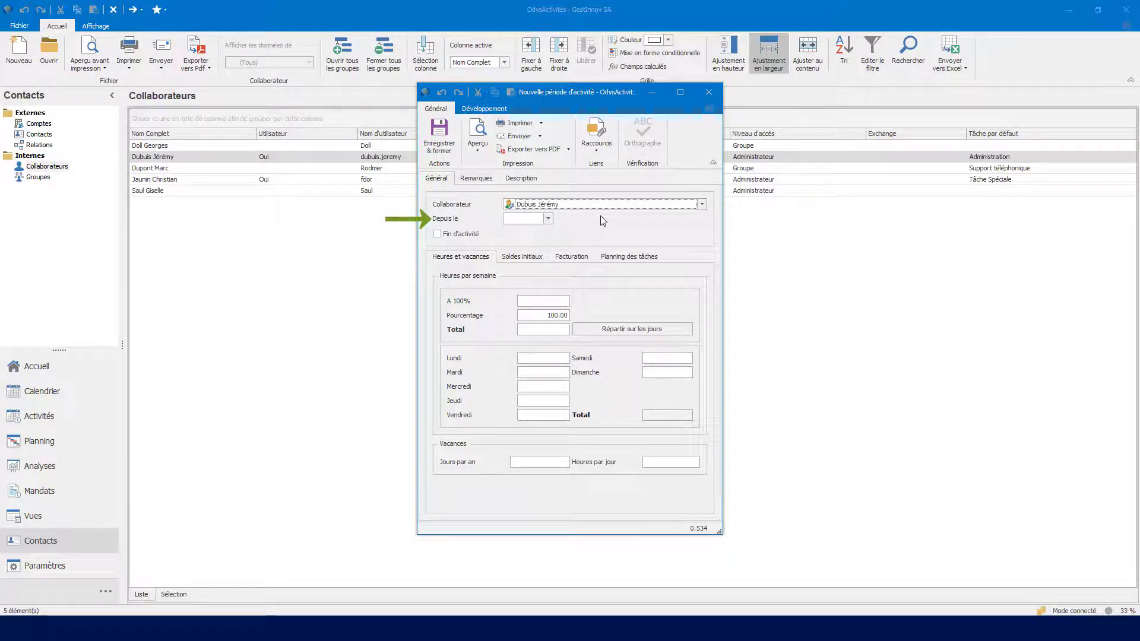
click(548, 219)
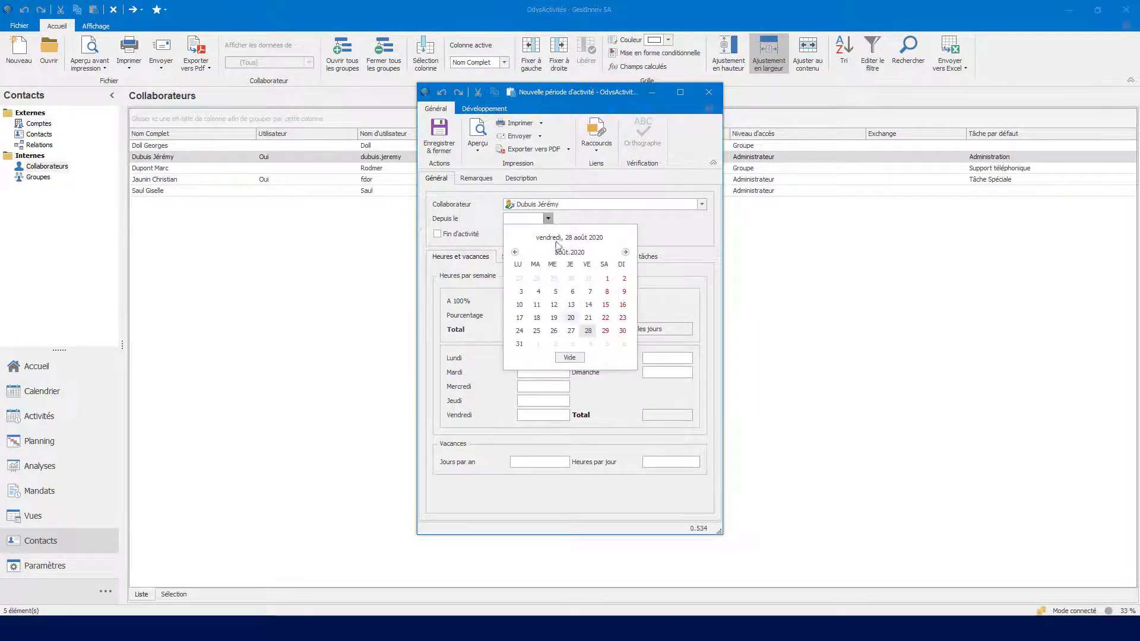
click(588, 330)
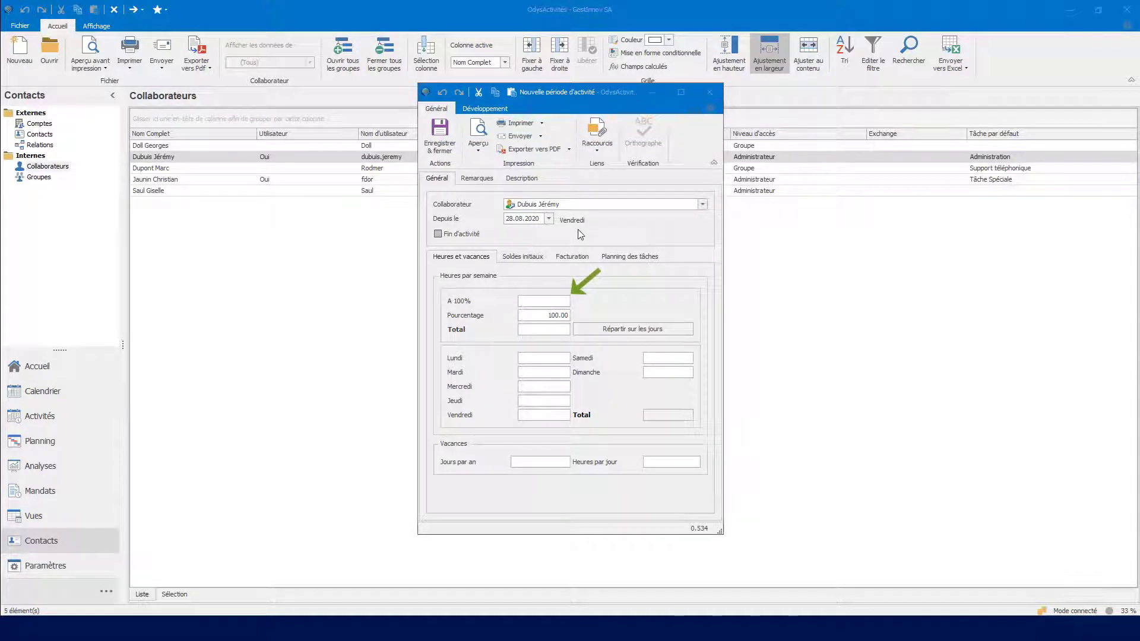
Step: Set the full-time weekly hours to 40 and distribute them across the working days
click(542, 300)
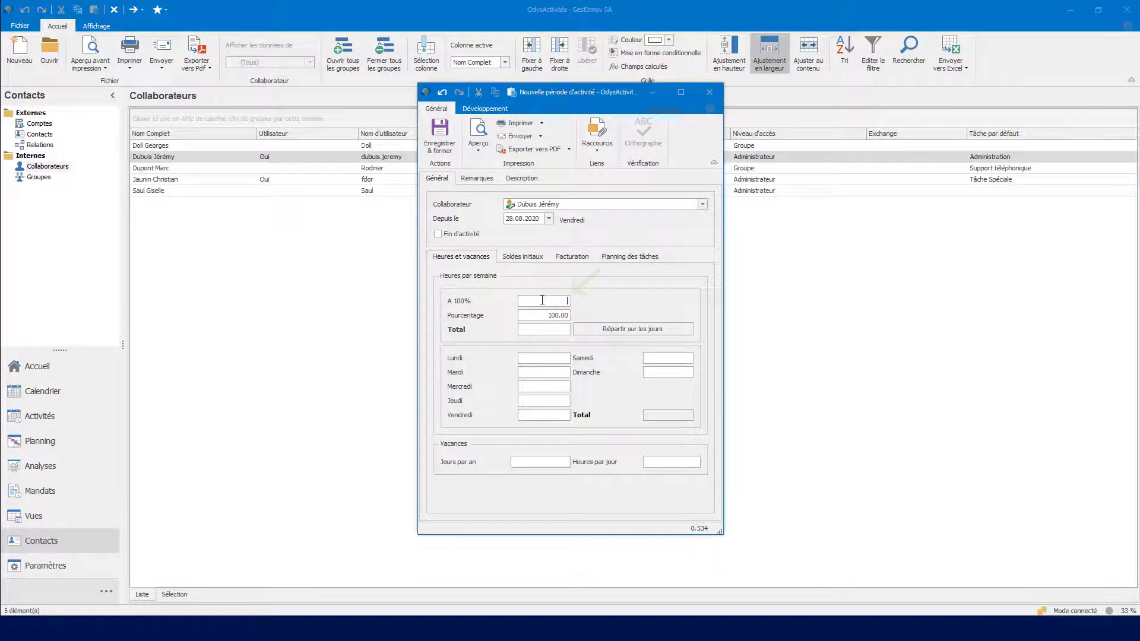
text(40)
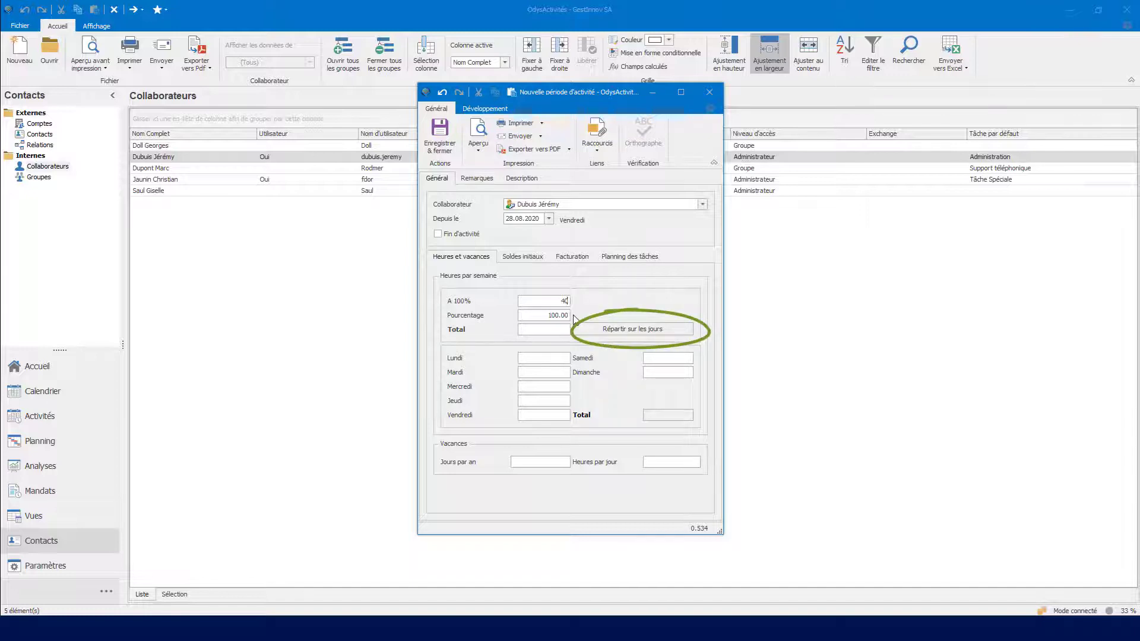
click(595, 325)
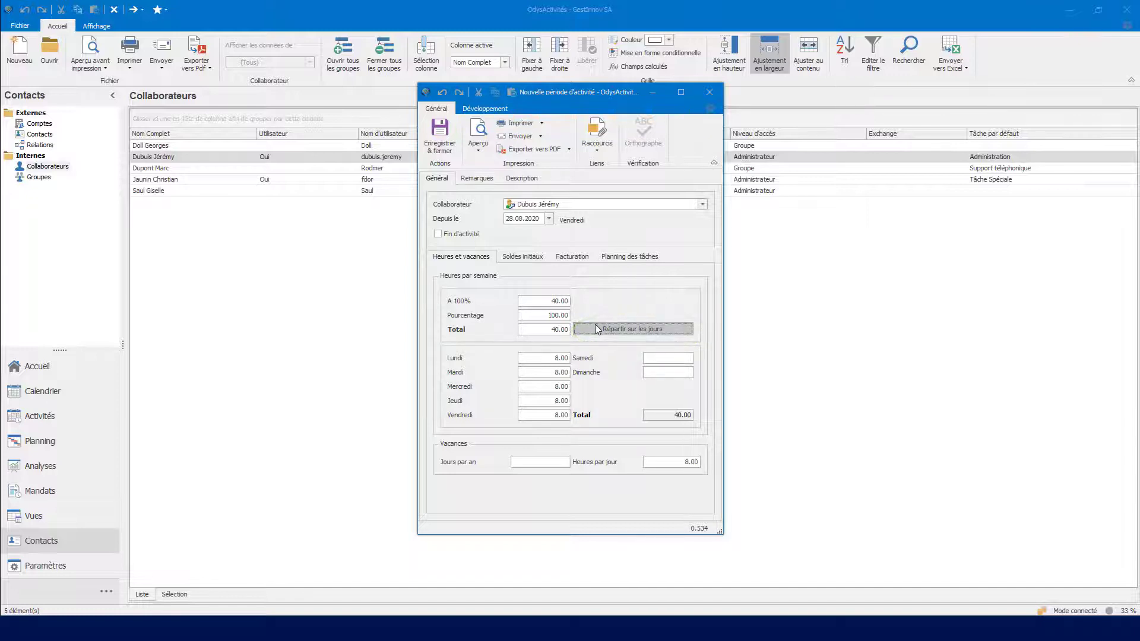
Step: Set the vacation entitlement to 25 days per year and the initial vacation balance to 5 days
click(557, 465)
text(25)
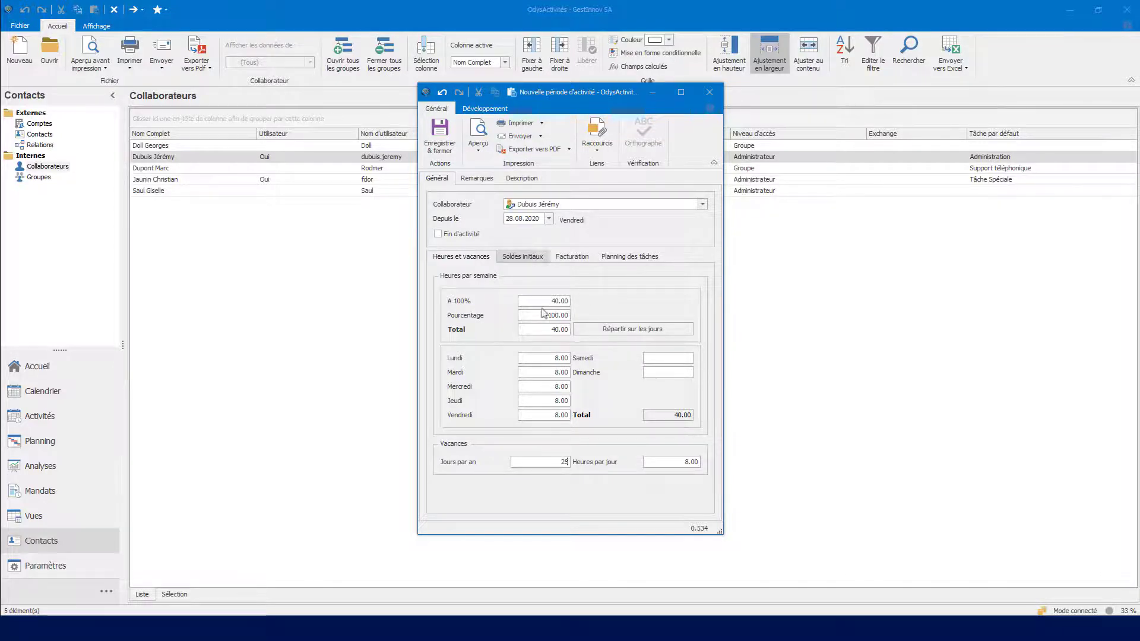
click(539, 262)
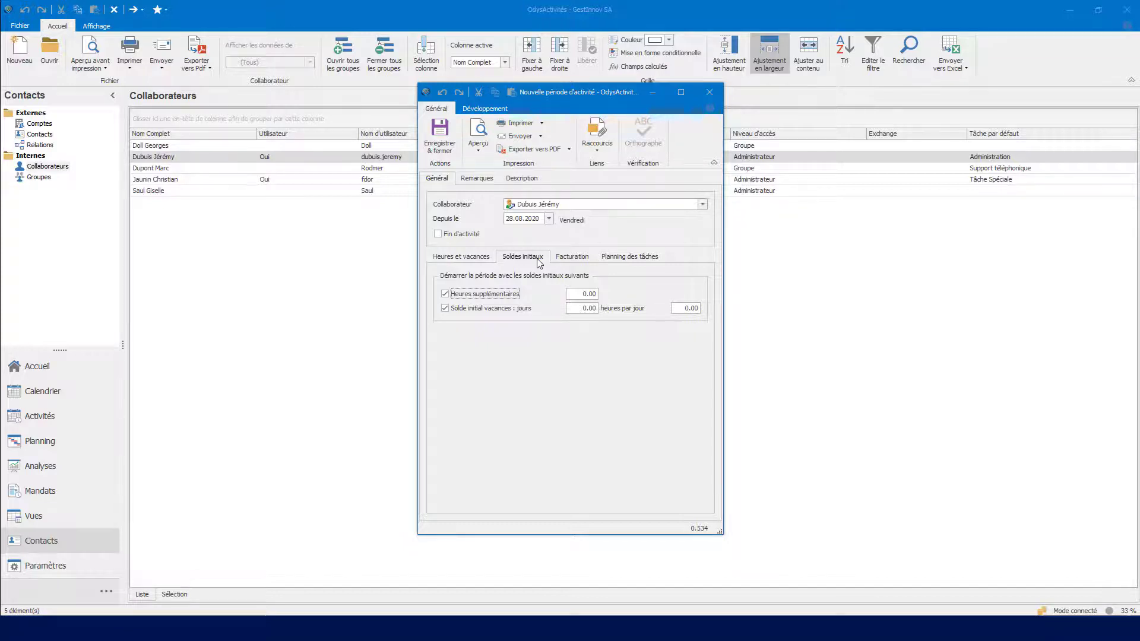
click(586, 307)
text(5,)
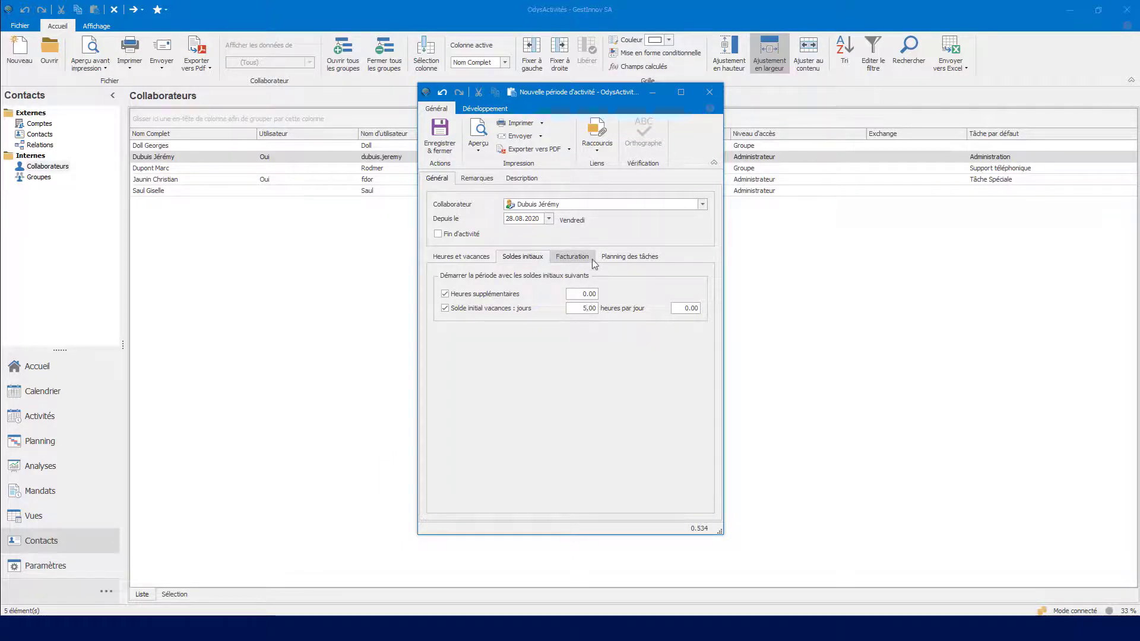
Step: Review the hourly cost price and plannable percentage settings, and save the activity period
click(592, 258)
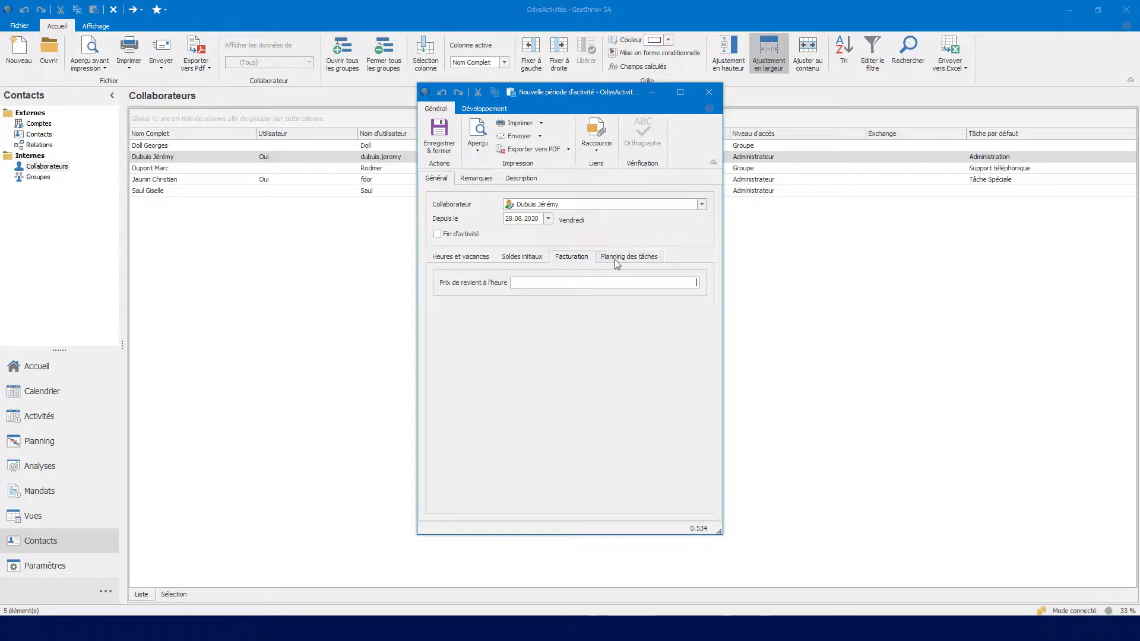
click(663, 261)
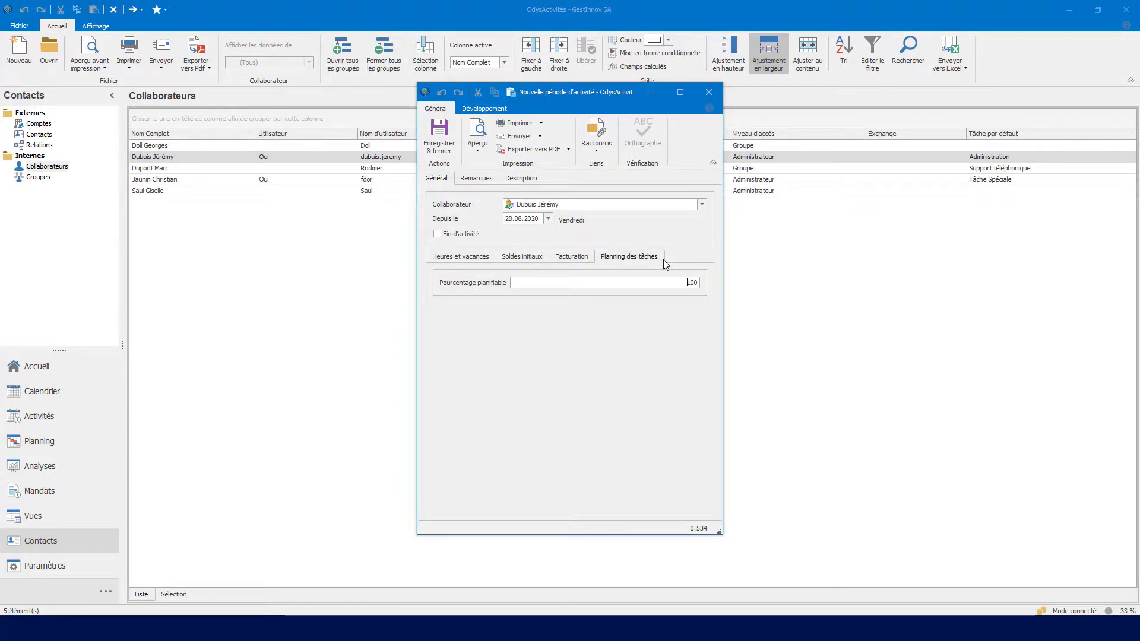
click(440, 138)
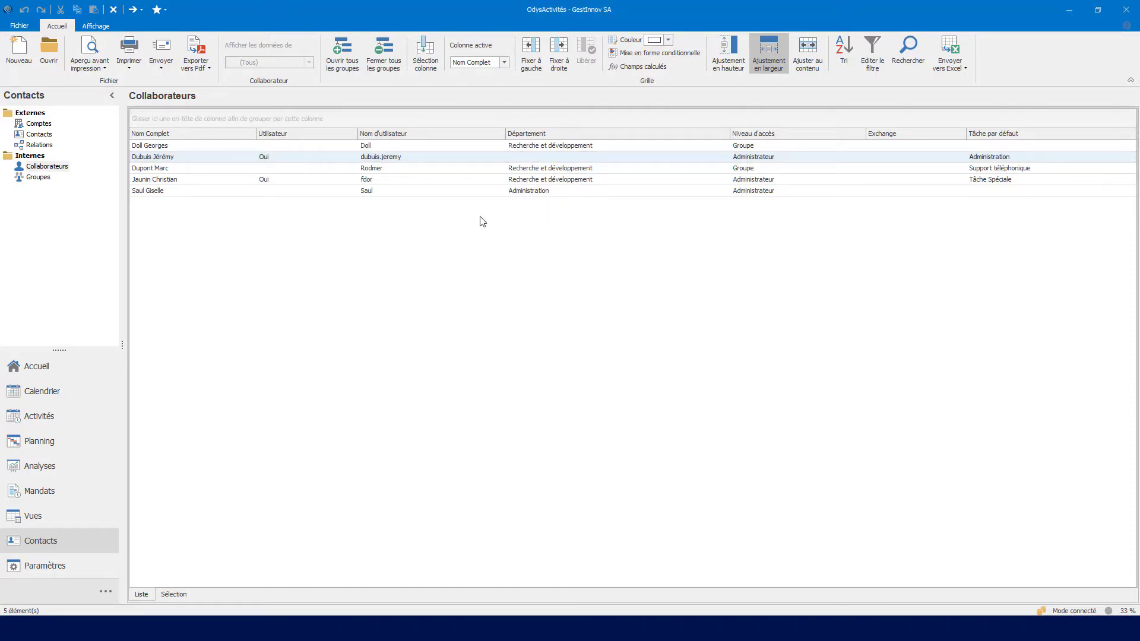